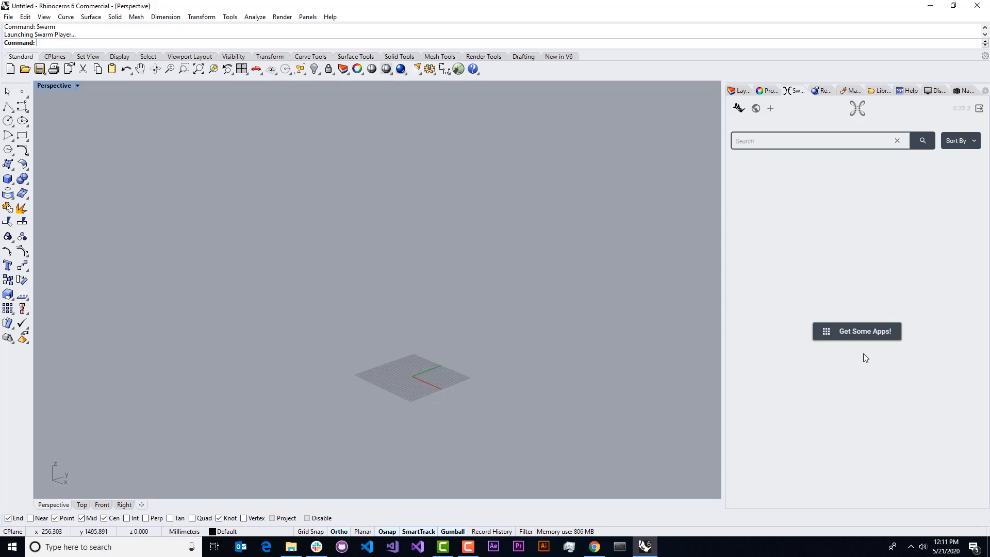
Switch to the Swarm web marketplace to get apps and open the Mesh Inflate+ app page
{"action": "left_click", "coordinate": [869, 335]}
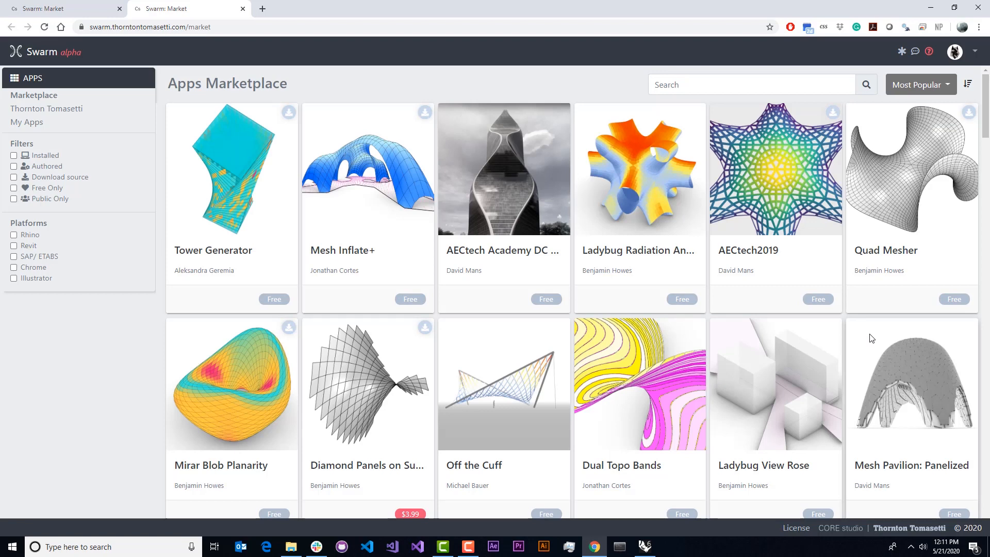
{"action": "scroll", "coordinate": [871, 338], "scroll_direction": "down", "scroll_amount": 5}
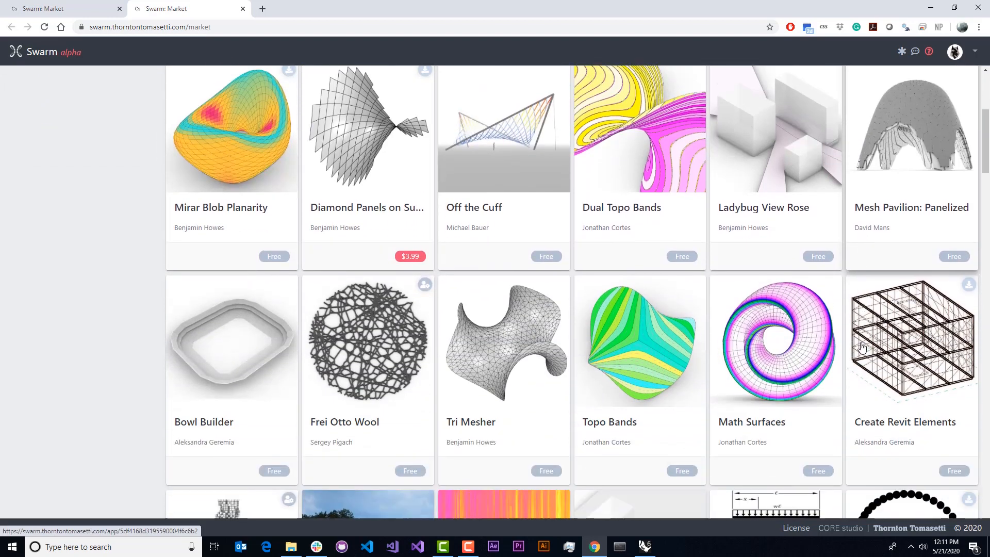
{"action": "scroll", "coordinate": [861, 346], "scroll_direction": "up", "scroll_amount": 5}
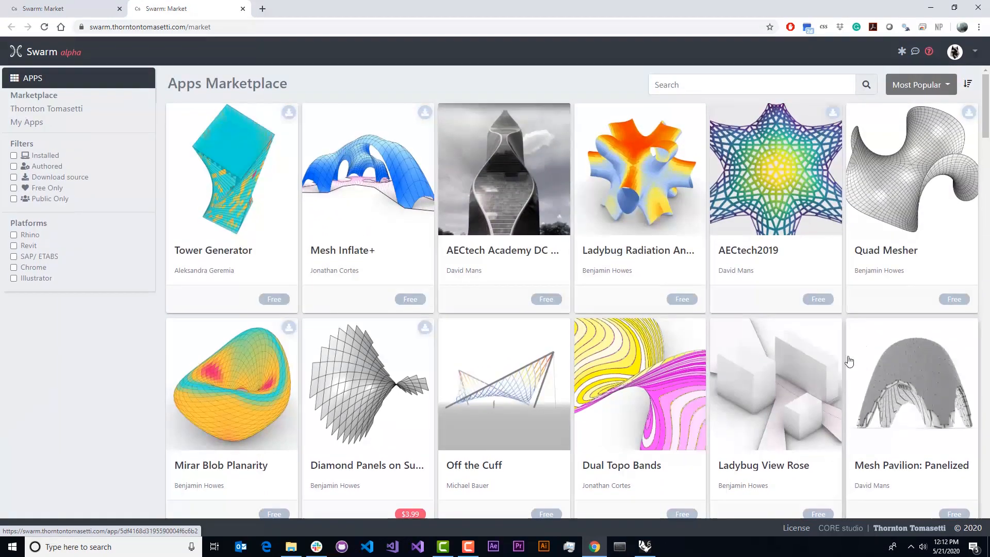
{"action": "left_click", "coordinate": [400, 196]}
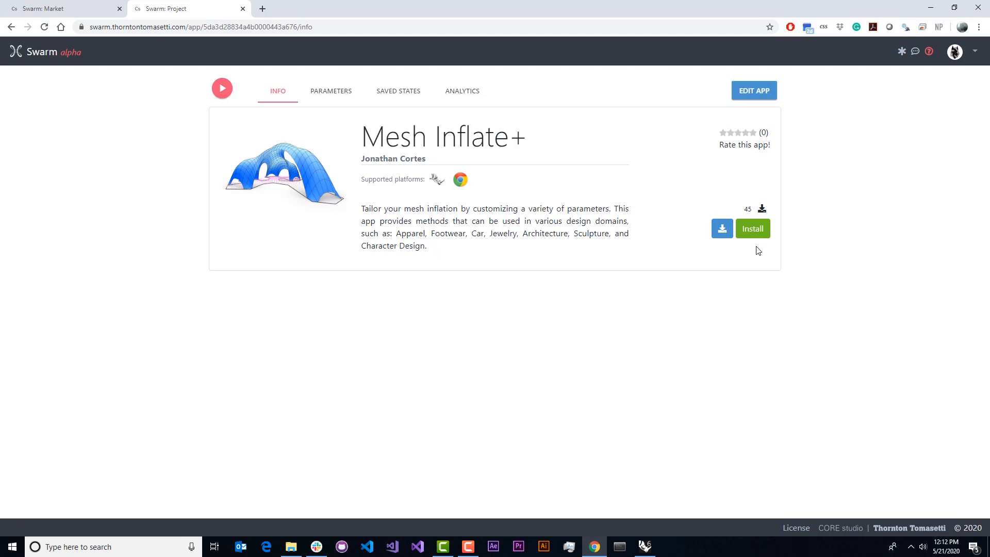
Launch Mesh Inflate+ in the web viewer and inspect the inflated mesh from several sides
{"action": "left_click", "coordinate": [222, 91]}
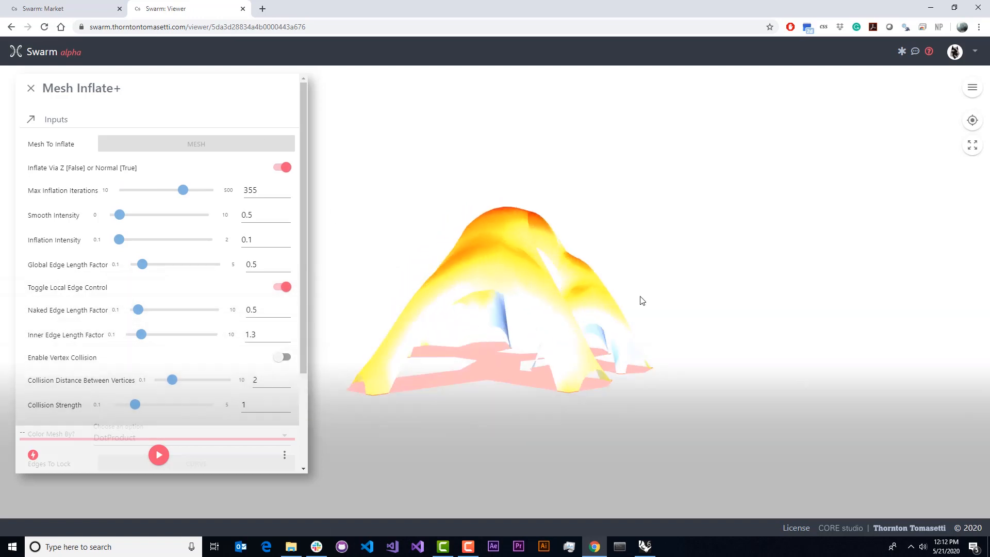
{"action": "left_click_drag", "start_coordinate": [503, 324], "coordinate": [614, 330]}
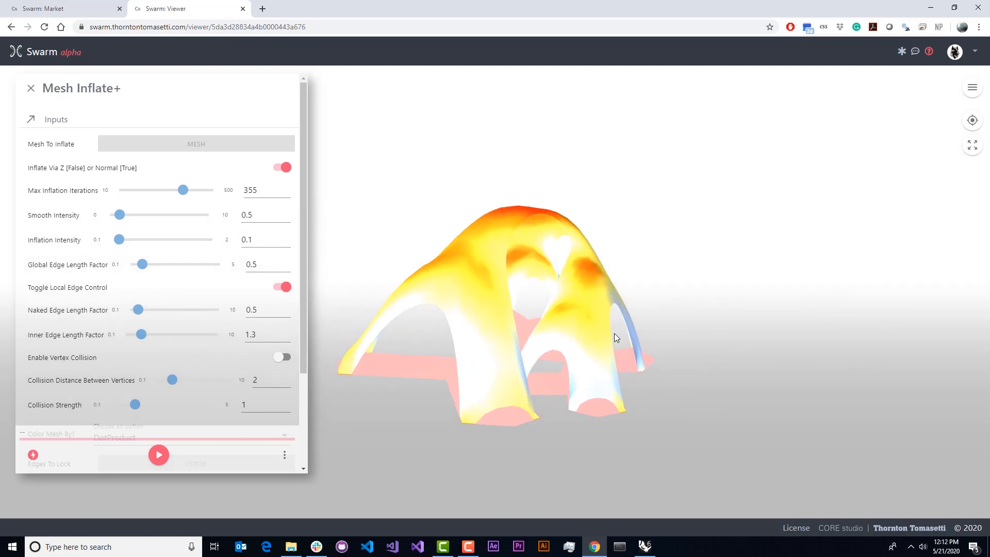
{"action": "mouse_move", "coordinate": [524, 353]}
{"action": "left_mouse_down"}
{"action": "mouse_move", "coordinate": [537, 373]}
{"action": "mouse_move", "coordinate": [641, 347]}
{"action": "mouse_move", "coordinate": [563, 341]}
{"action": "mouse_move", "coordinate": [506, 358]}
{"action": "left_mouse_up"}
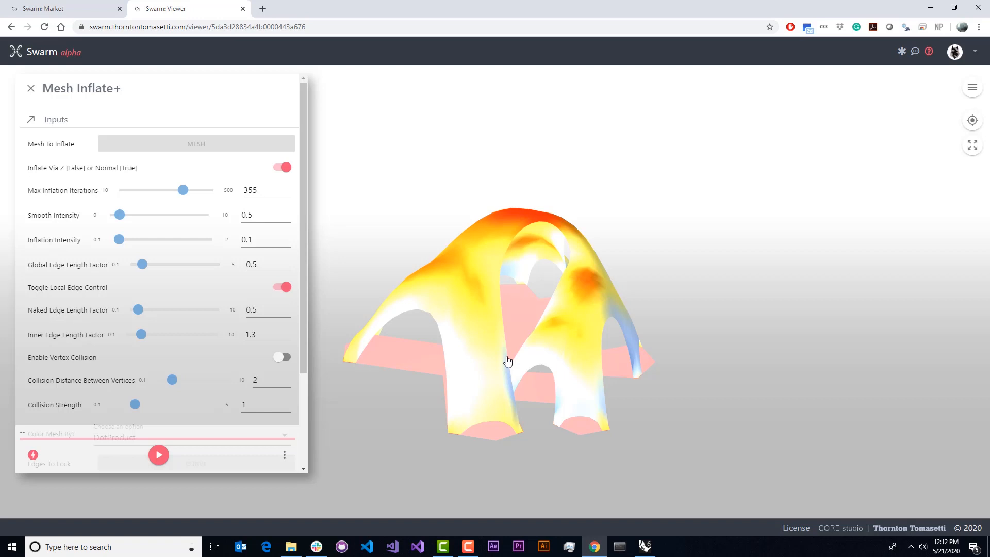
{"action": "left_click_drag", "start_coordinate": [508, 361], "coordinate": [699, 353]}
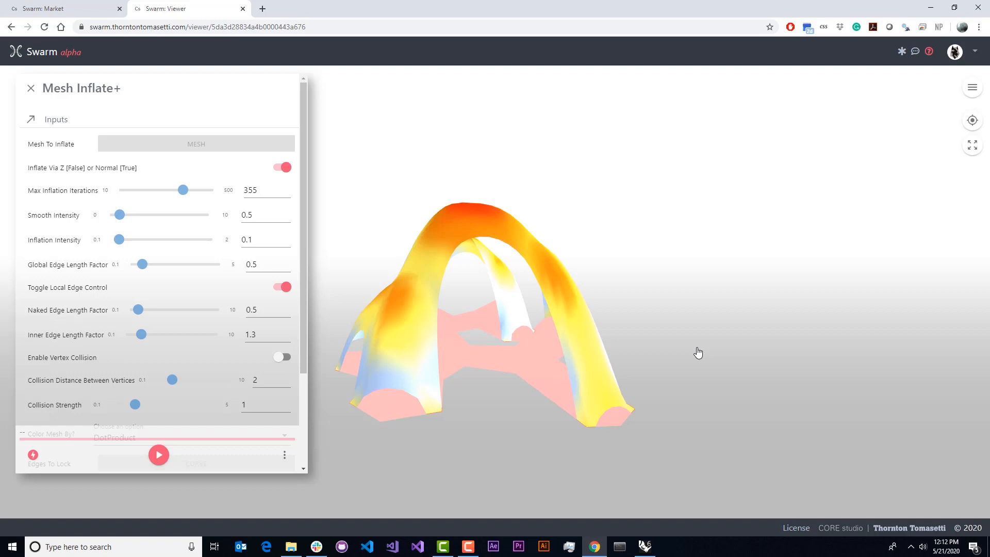
{"action": "left_click_drag", "start_coordinate": [698, 353], "coordinate": [663, 357]}
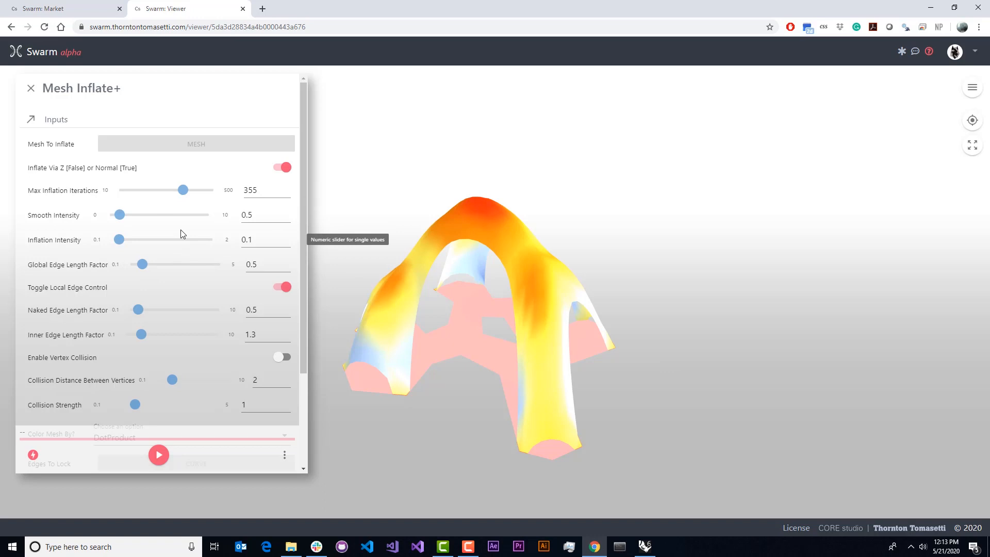
Set Smooth Intensity to 5.1 and Inflation Intensity to 0.8, and inspect the recomputed mesh
{"action": "mouse_move", "coordinate": [305, 199]}
{"action": "left_mouse_down"}
{"action": "mouse_move", "coordinate": [306, 269]}
{"action": "mouse_move", "coordinate": [300, 194]}
{"action": "left_mouse_up"}
{"action": "left_click_drag", "start_coordinate": [121, 216], "coordinate": [154, 250]}
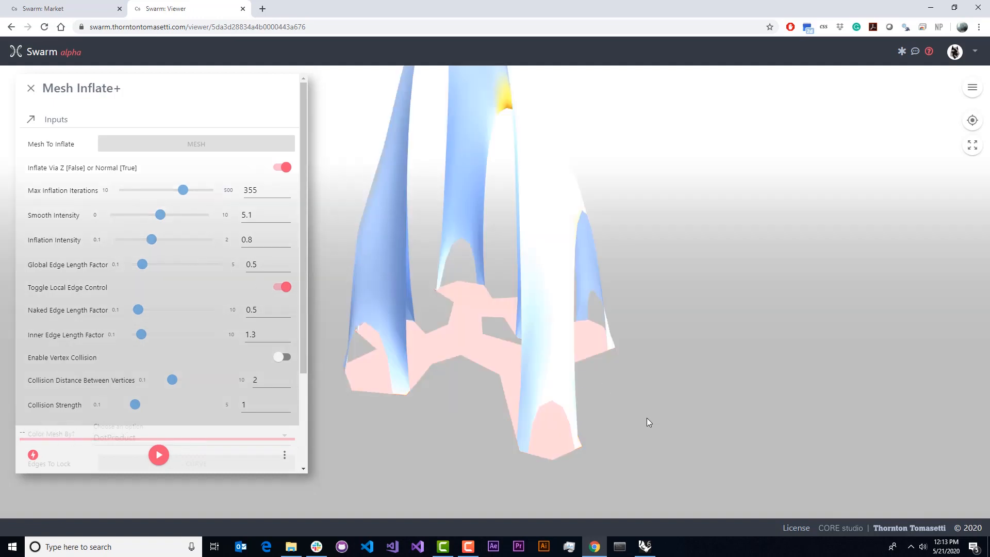
{"action": "scroll", "coordinate": [541, 442], "scroll_direction": "up", "scroll_amount": 5}
{"action": "scroll", "coordinate": [524, 442], "scroll_direction": "down", "scroll_amount": 8}
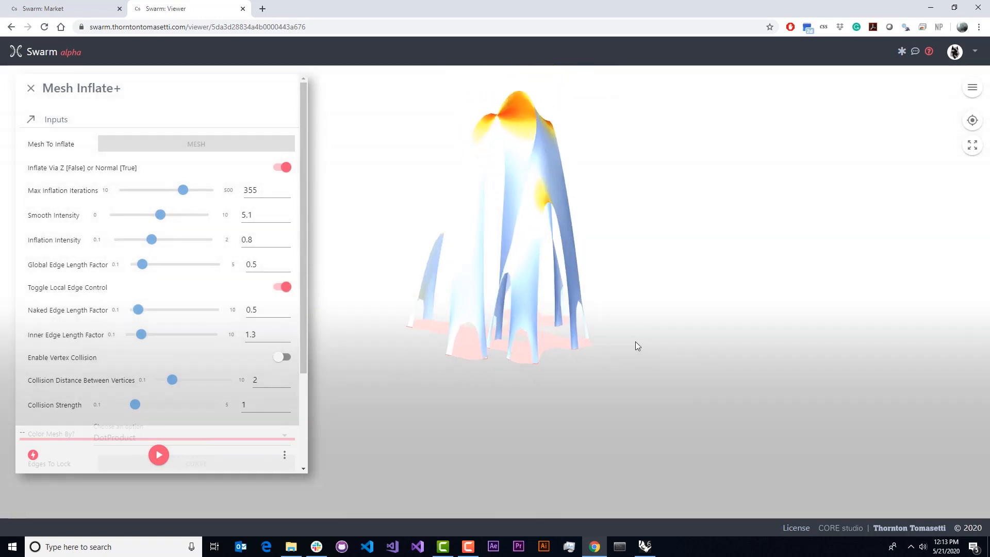
{"action": "left_click_drag", "start_coordinate": [635, 341], "coordinate": [469, 347]}
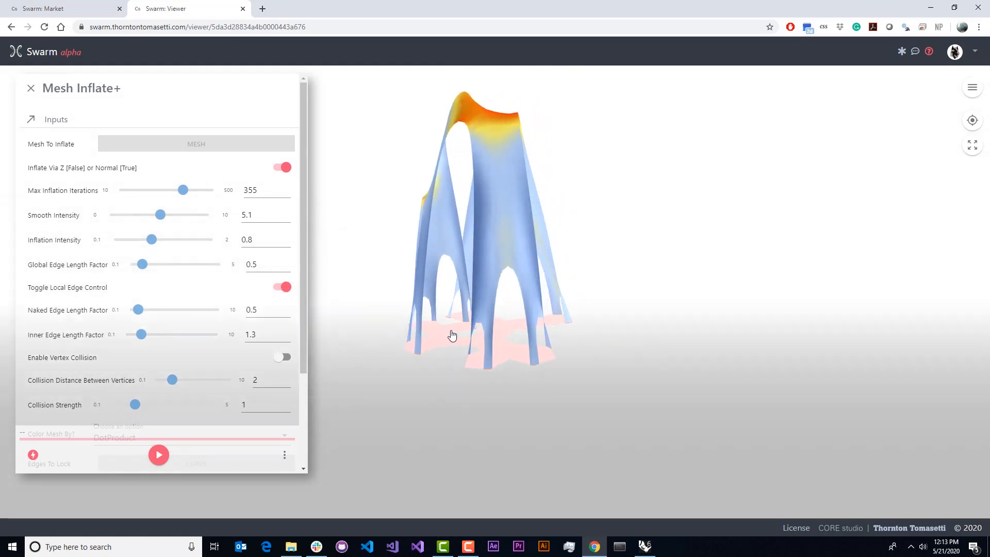
Leave the viewer, install the Mesh Inflate+ app from its info page and return to the marketplace
{"action": "left_click", "coordinate": [77, 91]}
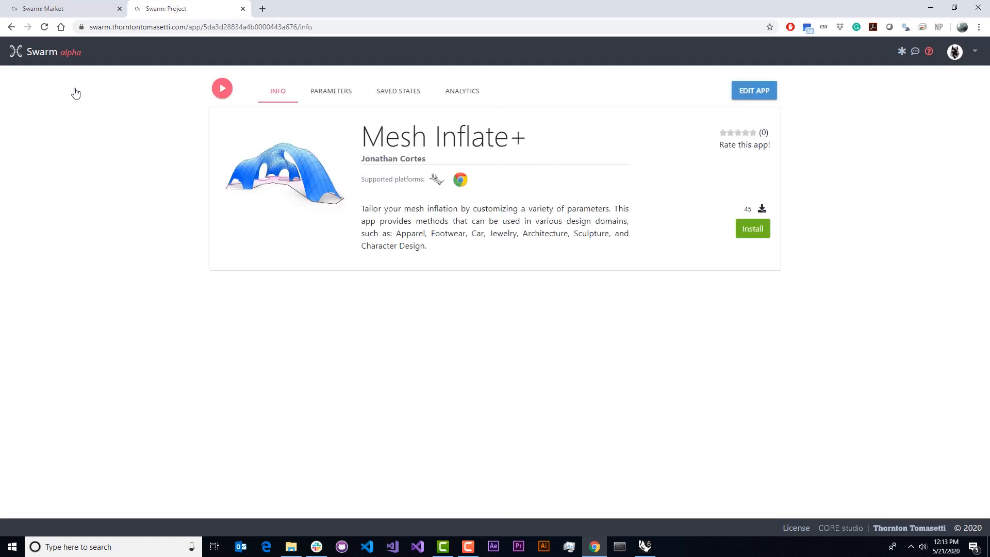
{"action": "left_click", "coordinate": [754, 230]}
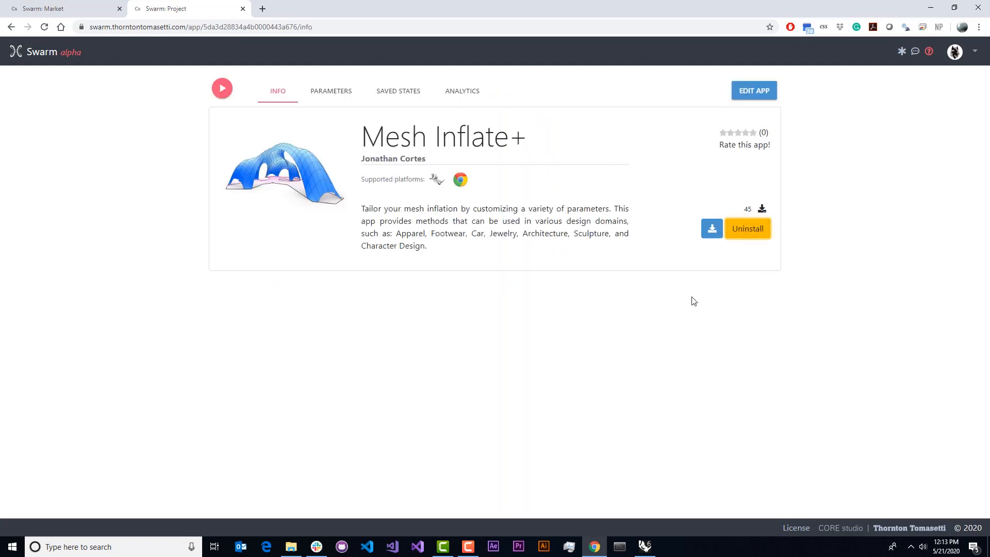
{"action": "left_click", "coordinate": [34, 61]}
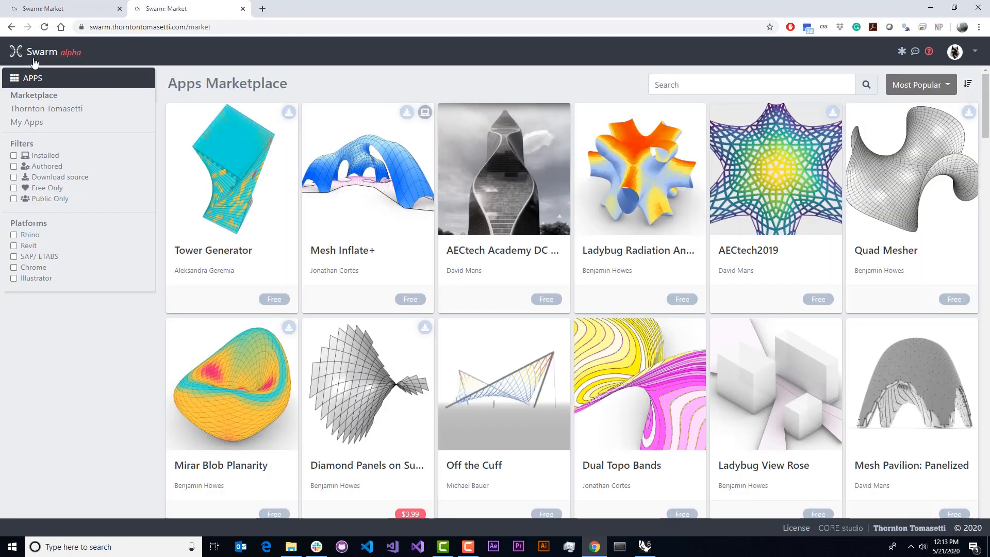
Find the Ripple app in the marketplace, install it and return to the app listing
{"action": "scroll", "coordinate": [617, 200], "scroll_direction": "down", "scroll_amount": 15}
{"action": "left_click", "coordinate": [611, 265]}
{"action": "left_click", "coordinate": [757, 232]}
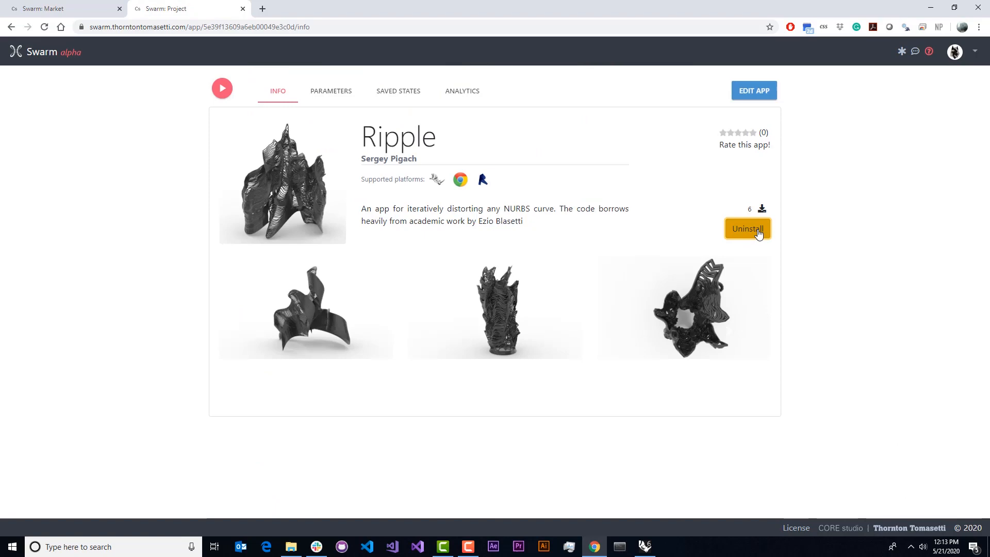
{"action": "left_click", "coordinate": [41, 54]}
Install the AECtech Academy DC Sample app and go back to the marketplace
{"action": "left_click", "coordinate": [488, 283]}
{"action": "left_click", "coordinate": [750, 262]}
{"action": "left_click", "coordinate": [40, 54]}
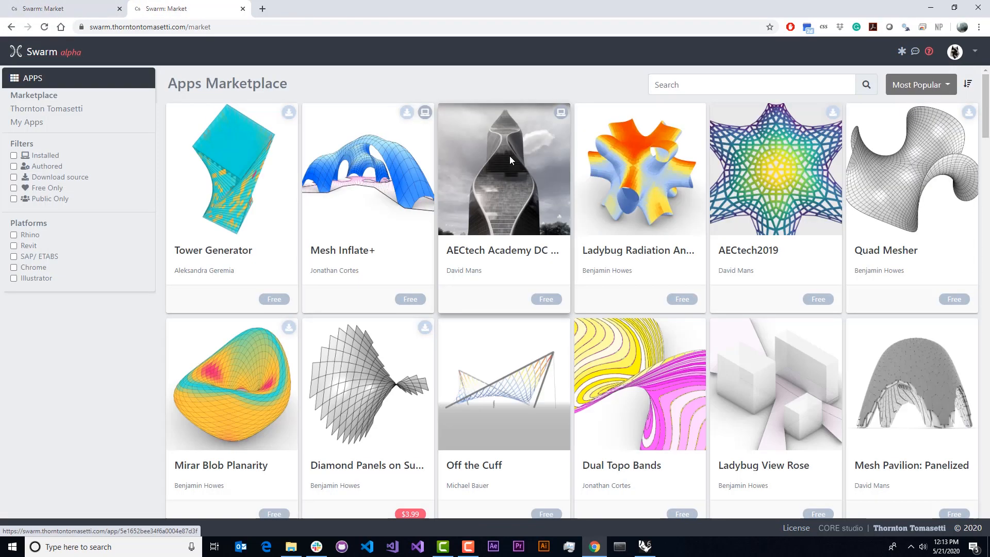
Switch back to Rhino and refresh Swarm's list of installed apps
{"action": "left_click", "coordinate": [645, 546]}
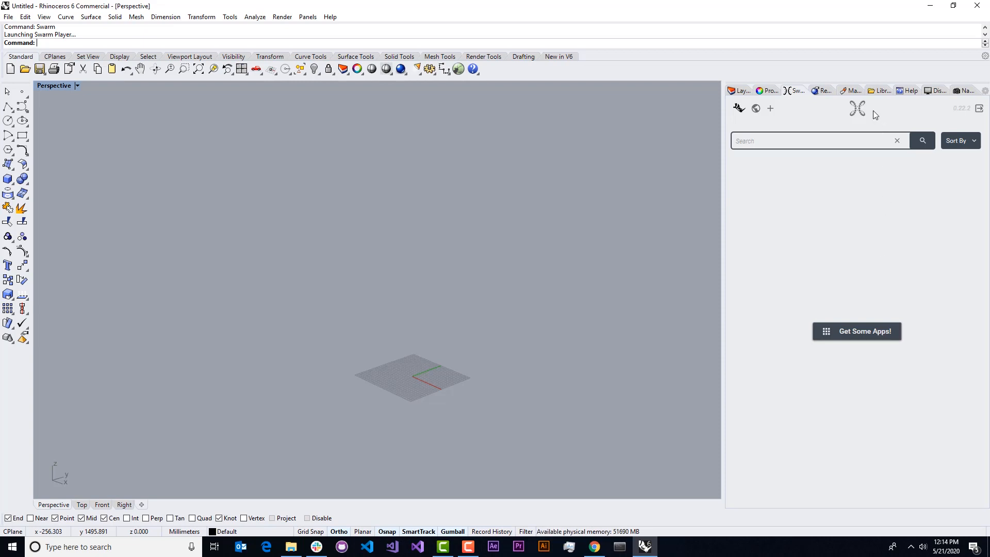
{"action": "left_click", "coordinate": [859, 110]}
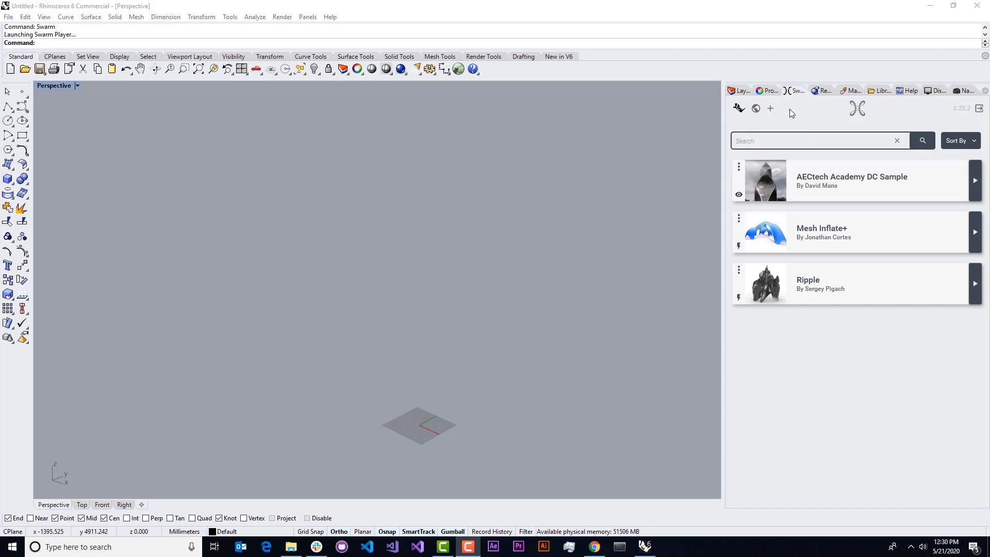
View the online marketplace from Swarm in Rhino twice, returning to Rhino each time
{"action": "left_click", "coordinate": [756, 110]}
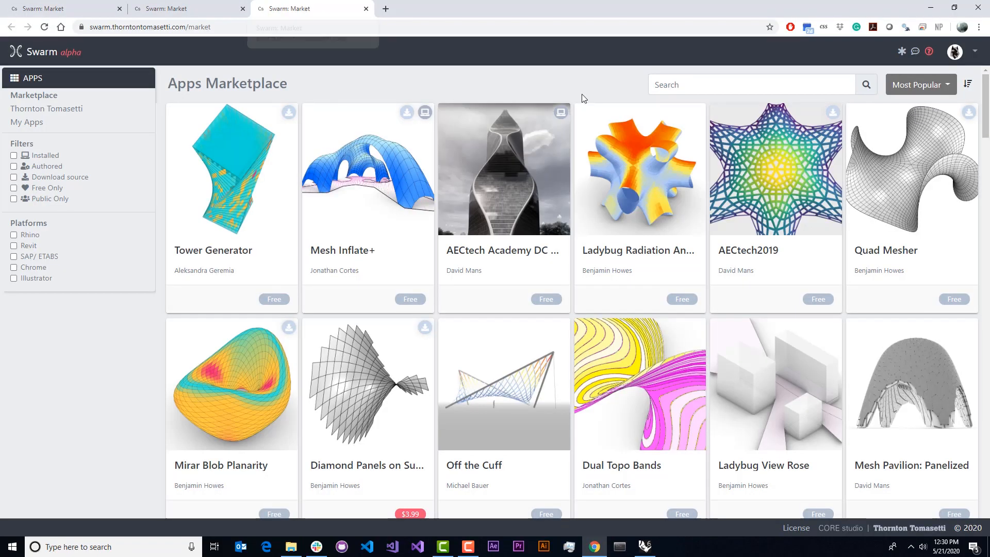
{"action": "left_click", "coordinate": [930, 7]}
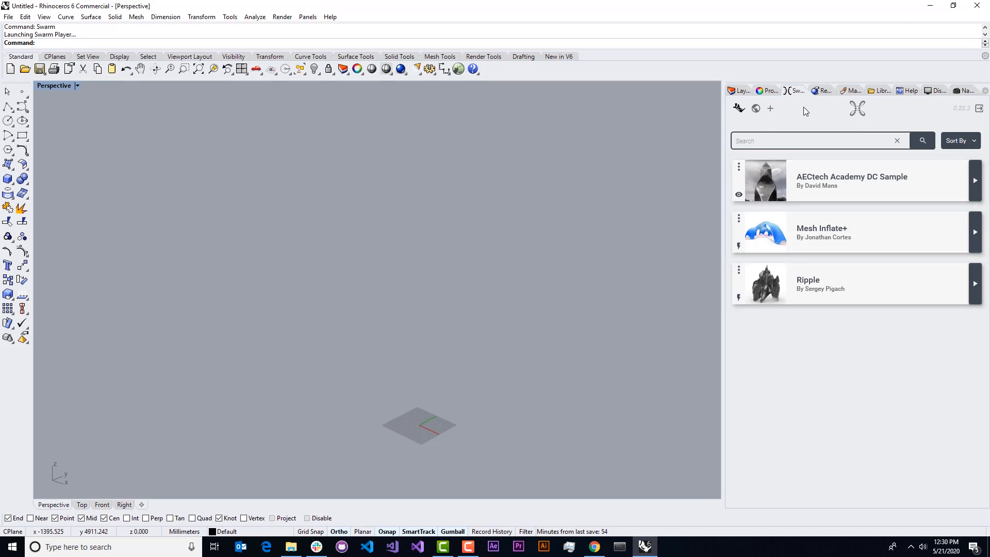
{"action": "left_click", "coordinate": [757, 110]}
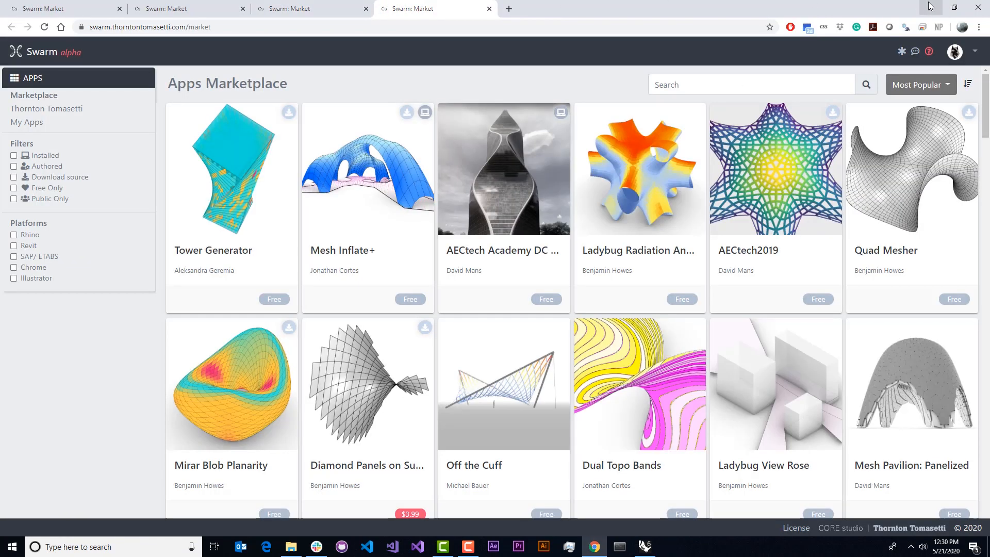
{"action": "left_click", "coordinate": [931, 7]}
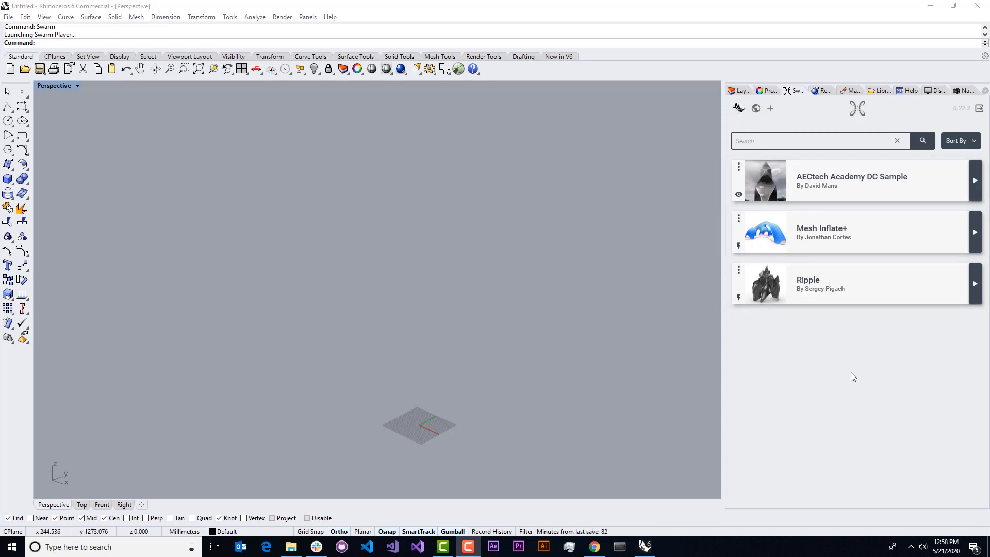
Examine the search field and sorting choices of the installed apps and the options offered for AECtech Academy DC Sample
{"action": "left_click", "coordinate": [798, 142]}
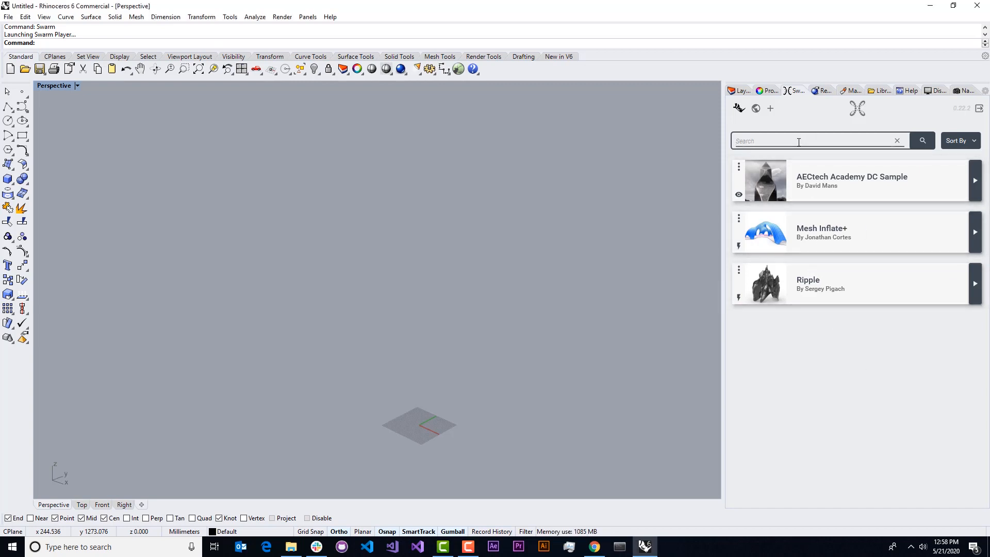
{"action": "left_click", "coordinate": [972, 142]}
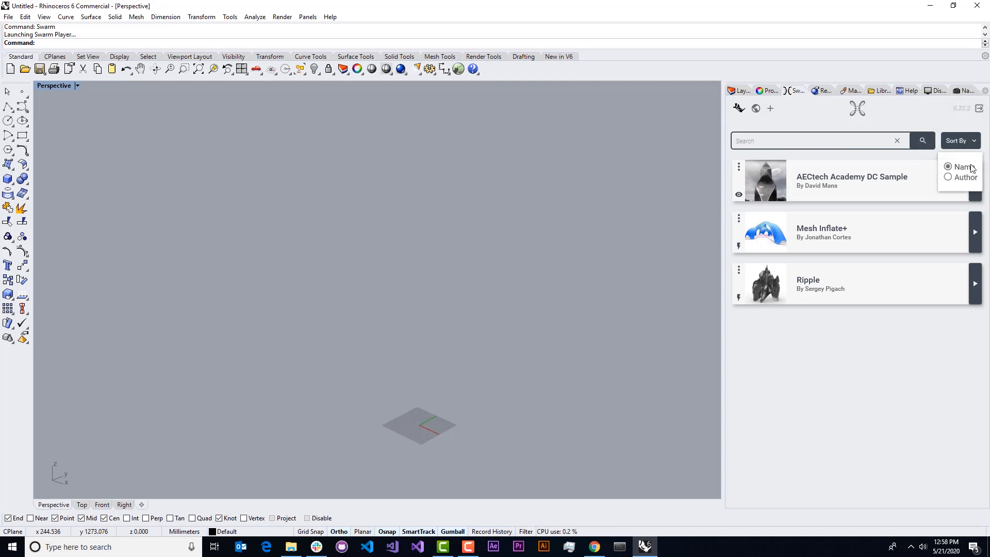
{"action": "left_click", "coordinate": [817, 335]}
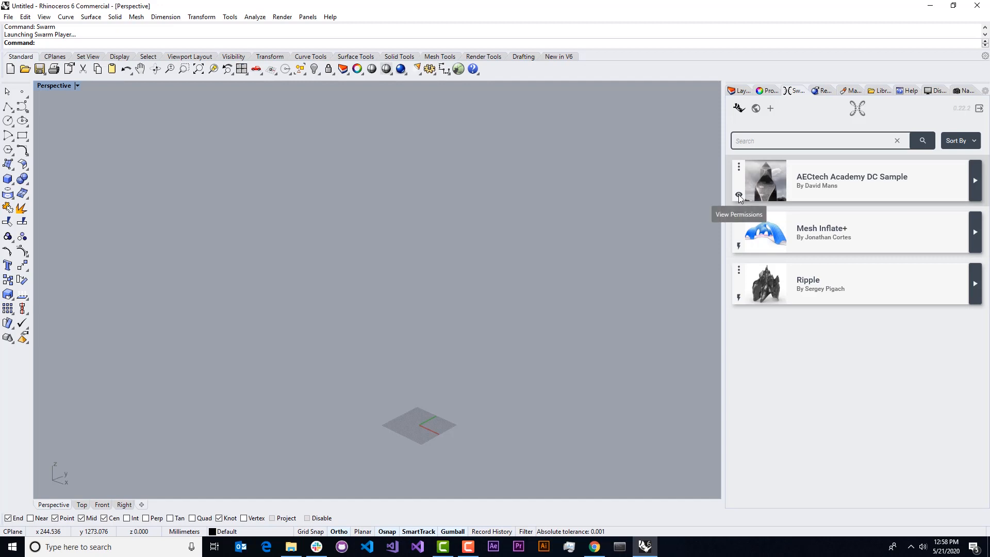
{"action": "left_click", "coordinate": [739, 166]}
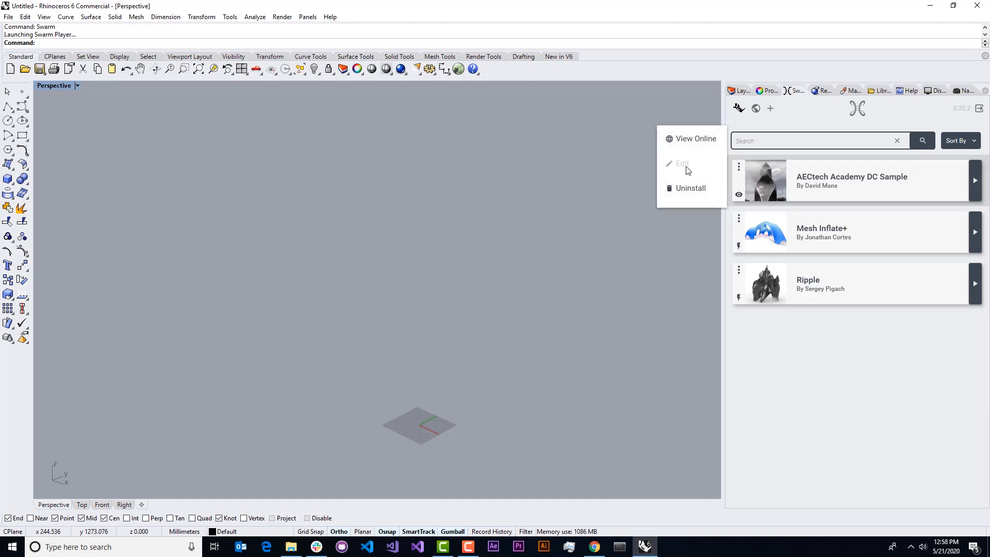
{"action": "left_click", "coordinate": [787, 348]}
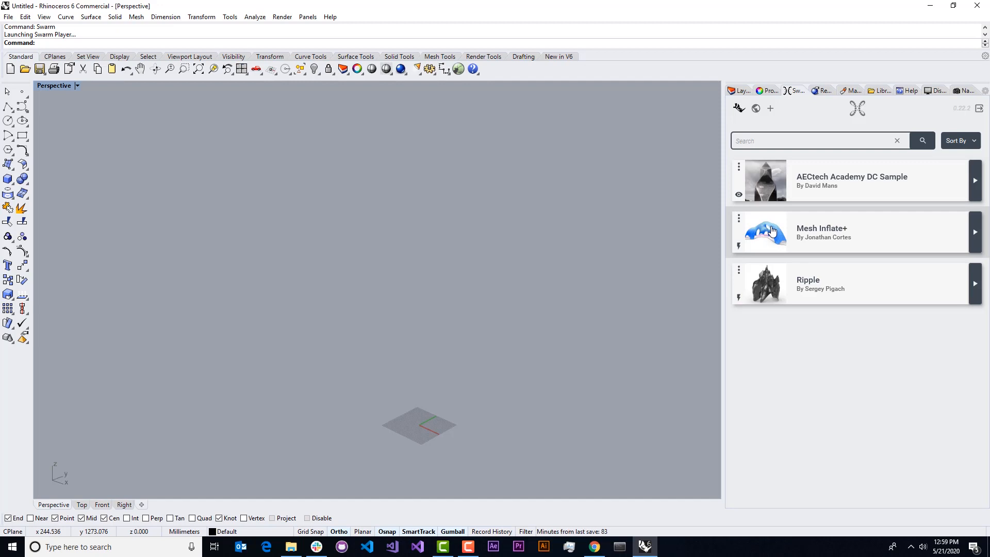
Open the AECtech Academy DC Sample app in Rhino and review its input parameters and outputs
{"action": "left_click", "coordinate": [840, 183]}
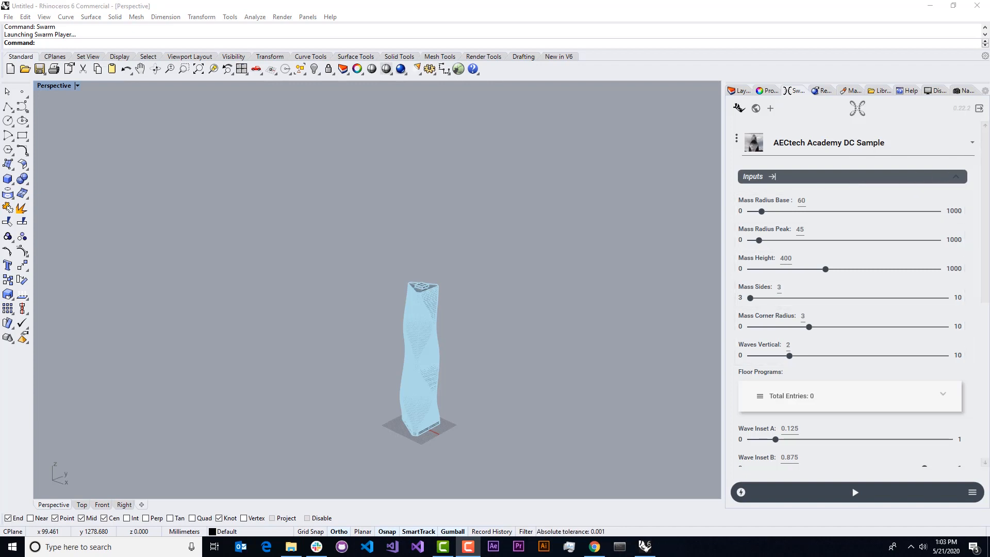
{"action": "scroll", "coordinate": [985, 190], "scroll_direction": "down", "scroll_amount": 1}
{"action": "left_click_drag", "start_coordinate": [986, 190], "coordinate": [971, 314]}
{"action": "scroll", "coordinate": [971, 314], "scroll_direction": "down", "scroll_amount": 1}
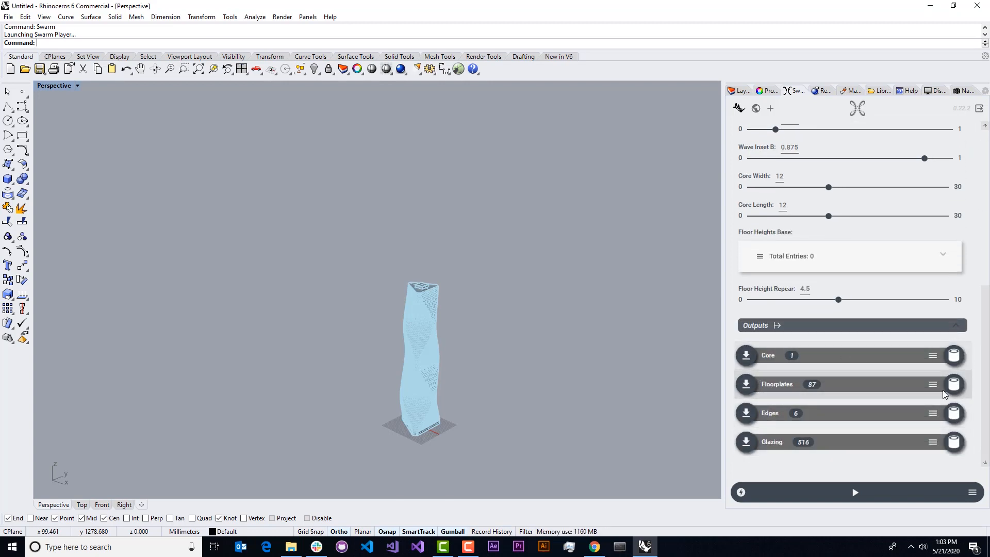
{"action": "left_click_drag", "start_coordinate": [987, 378], "coordinate": [986, 217]}
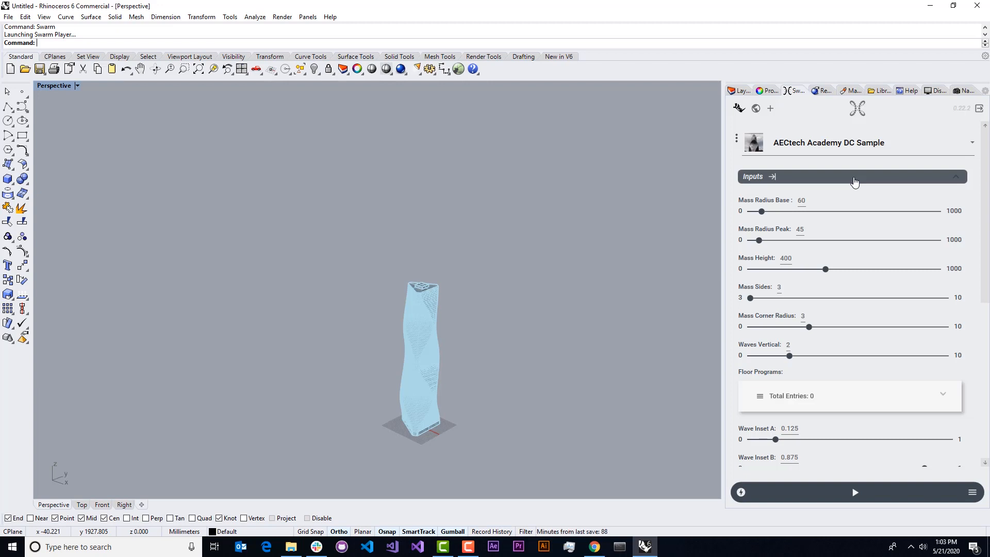
Set Mass Radius Base to 200.09, Mass Radius Peak to 275.74 and Mass Height to 540.09, recompute the tower and inspect it
{"action": "left_click_drag", "start_coordinate": [762, 211], "coordinate": [852, 269]}
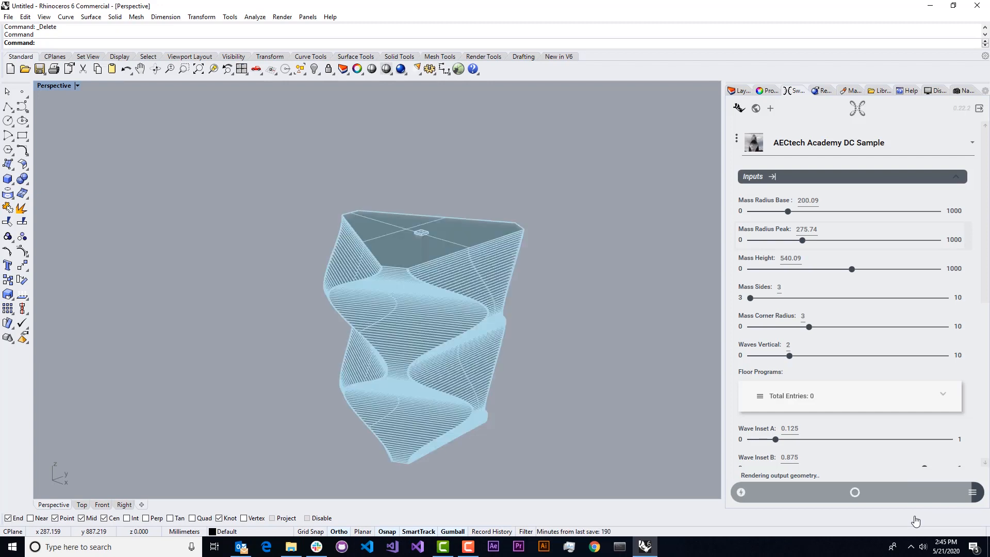
{"action": "right_click_drag", "start_coordinate": [554, 379], "coordinate": [481, 371]}
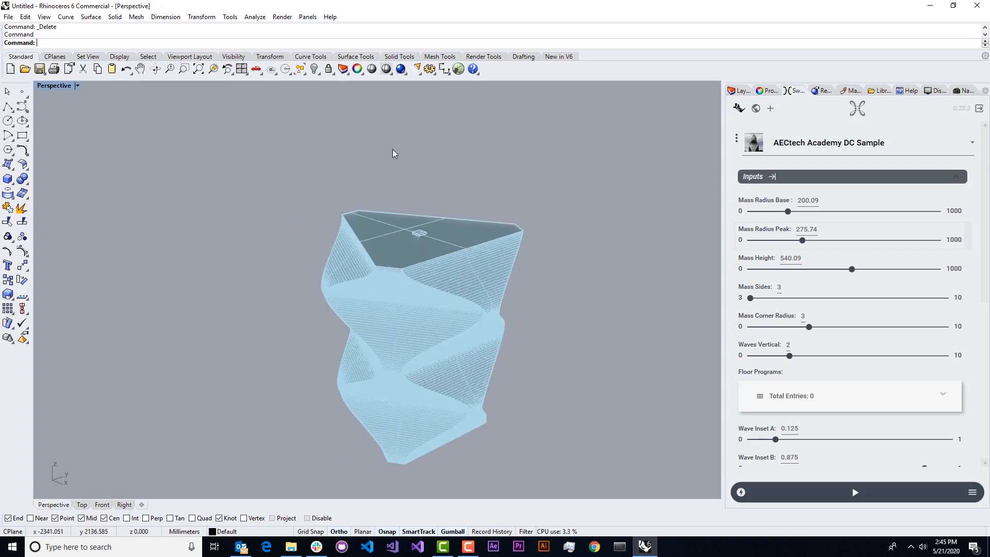
{"action": "left_click_drag", "start_coordinate": [359, 150], "coordinate": [506, 298]}
{"action": "right_click_drag", "start_coordinate": [412, 364], "coordinate": [294, 307]}
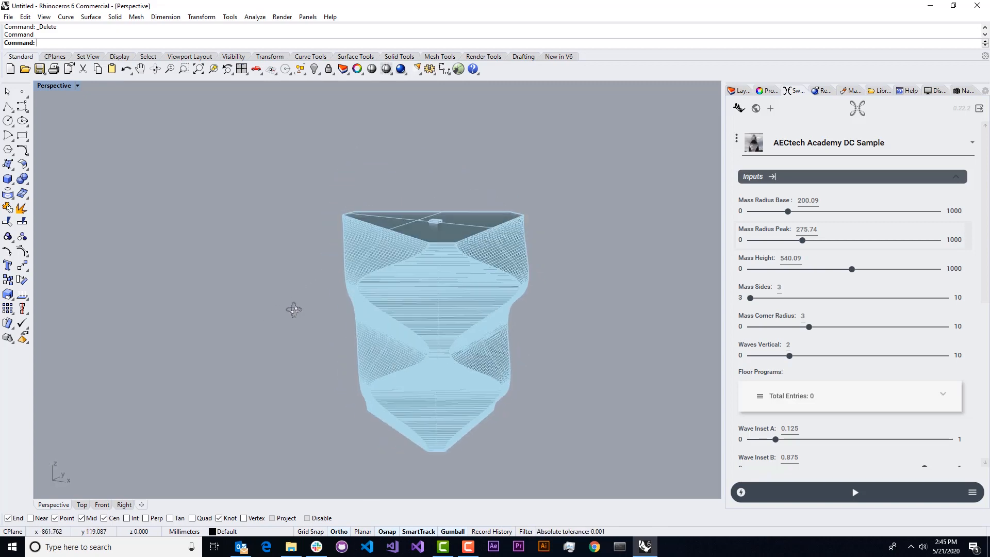
{"action": "right_click_drag", "start_coordinate": [374, 301], "coordinate": [657, 298]}
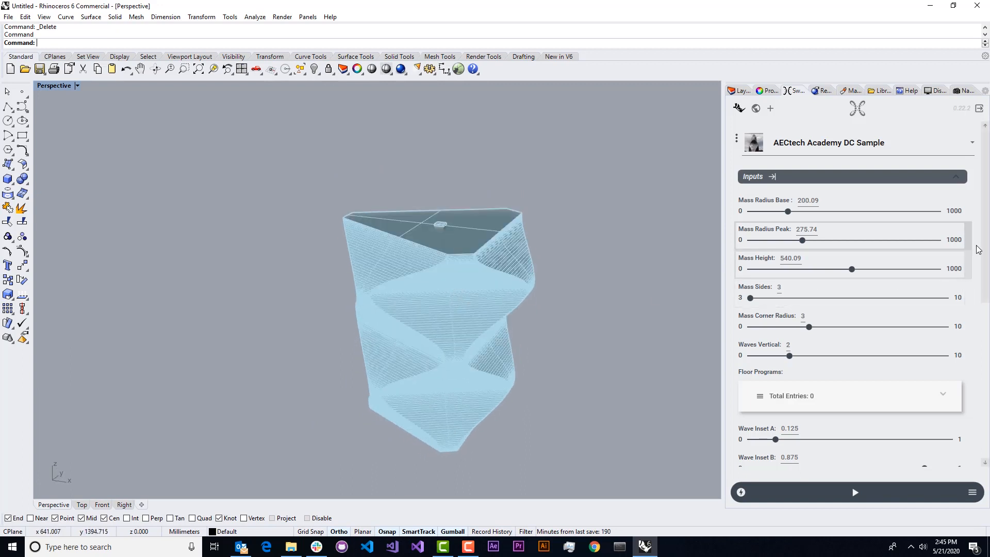
Bake the Core, Floorplates, Edges and Glazing outputs of the tower into the Rhino model
{"action": "scroll", "coordinate": [816, 344], "scroll_direction": "down", "scroll_amount": 6}
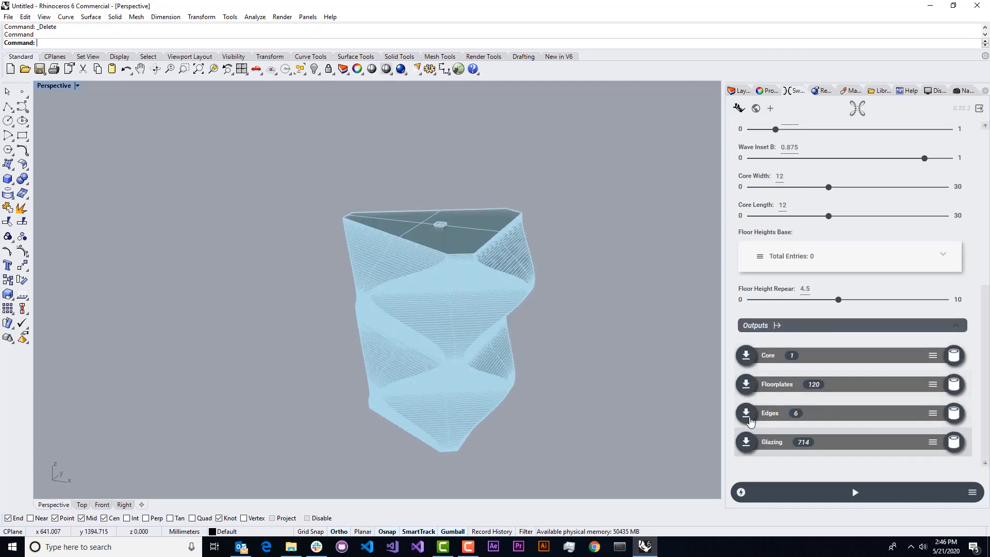
{"action": "left_click", "coordinate": [746, 355]}
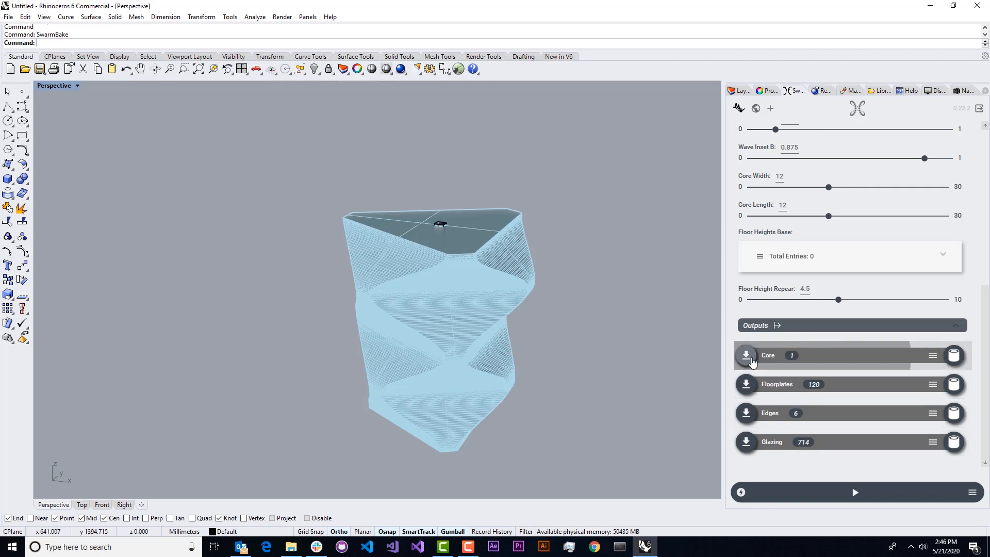
{"action": "left_click", "coordinate": [746, 384]}
{"action": "left_click", "coordinate": [746, 413]}
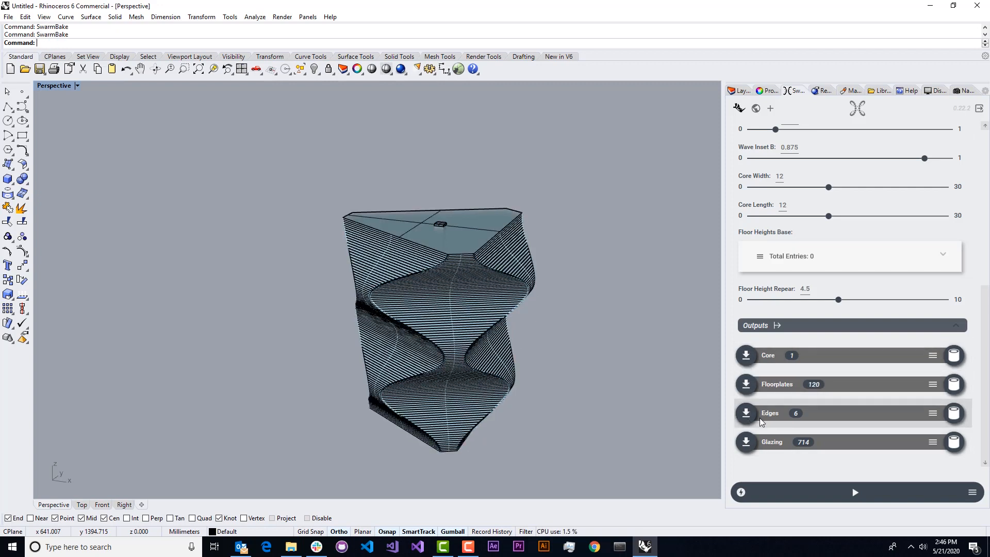
{"action": "left_click", "coordinate": [747, 444]}
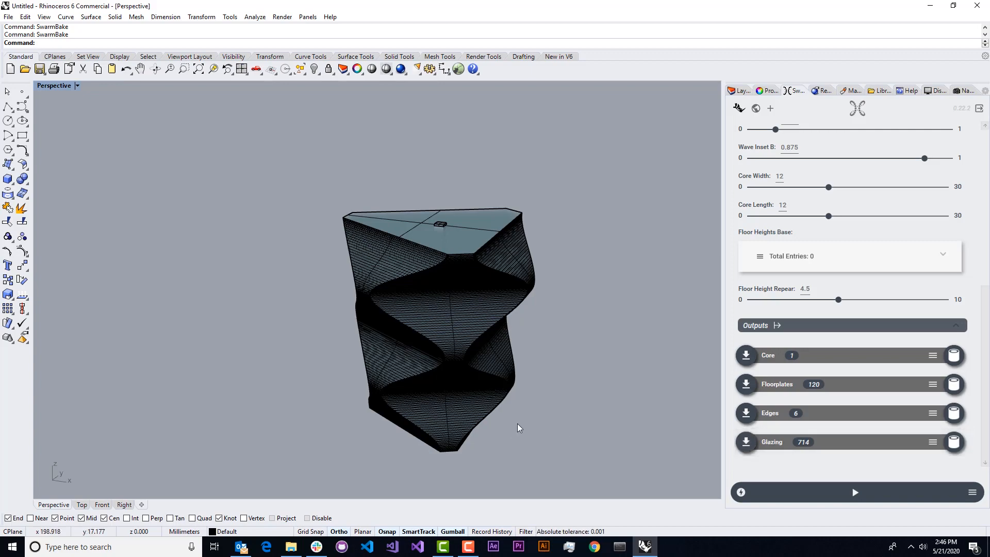
Select one of the overlapping baked surfaces at the tower's upper corner and inspect it up close
{"action": "right_click_drag", "start_coordinate": [583, 418], "coordinate": [594, 420]}
{"action": "scroll", "coordinate": [511, 217], "scroll_direction": "up", "scroll_amount": 5}
{"action": "left_click", "coordinate": [563, 257]}
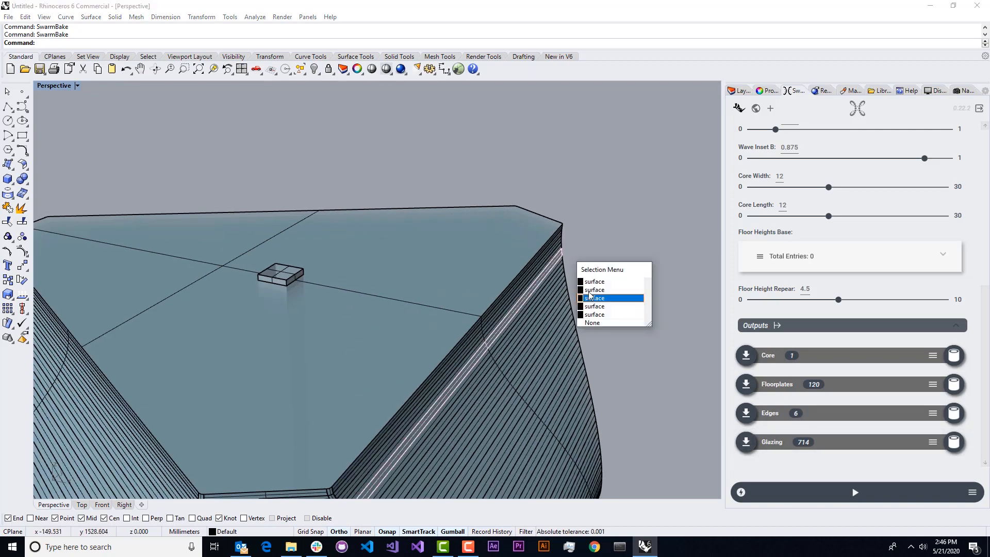
{"action": "left_click", "coordinate": [609, 294]}
{"action": "right_click_drag", "start_coordinate": [634, 357], "coordinate": [584, 297]}
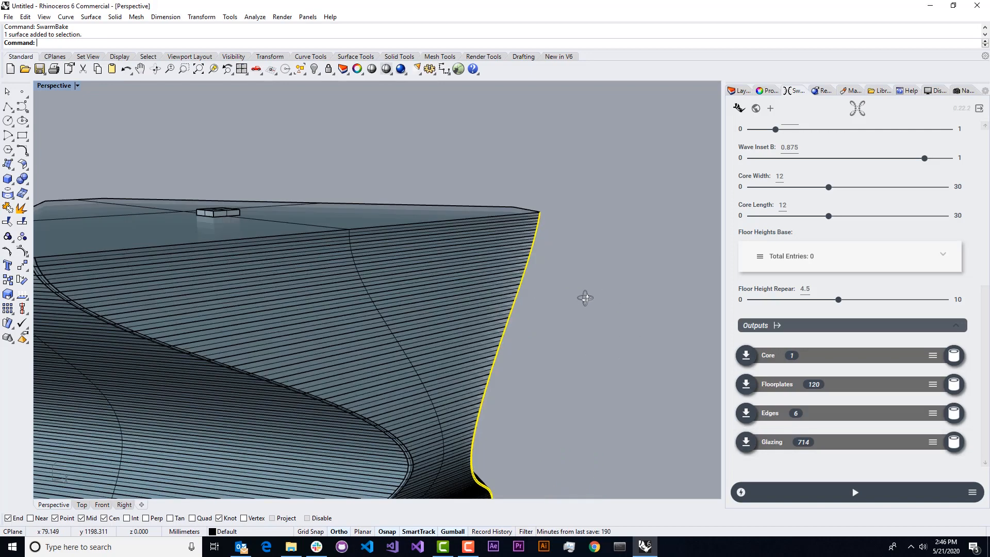